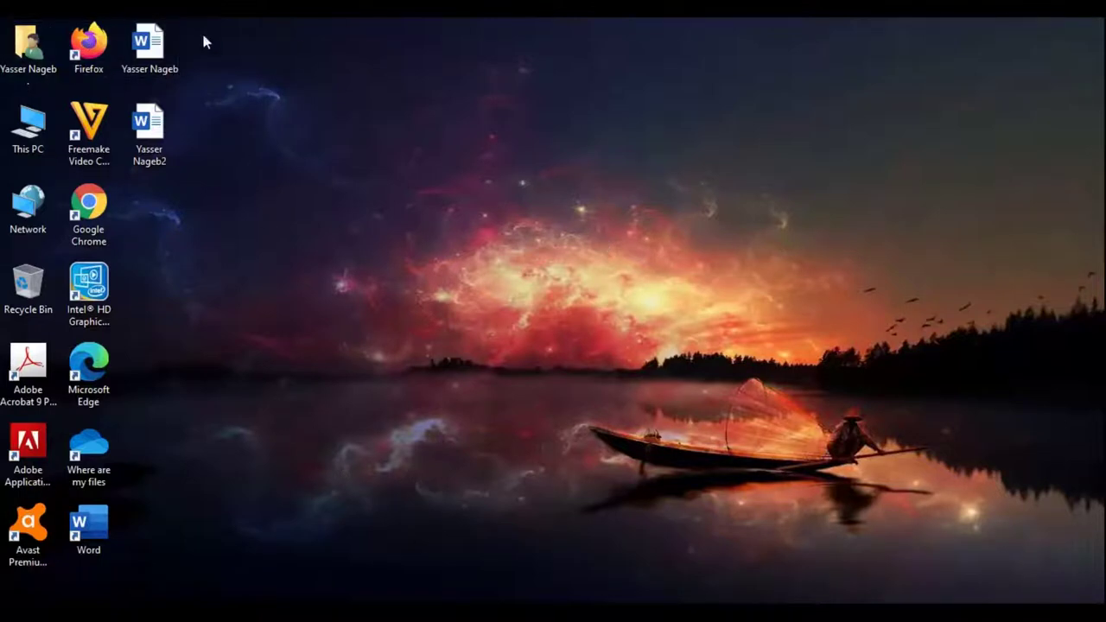
- Open the Word document on the desktop, then close it
{"action": "left_click", "coordinate": [157, 57]}
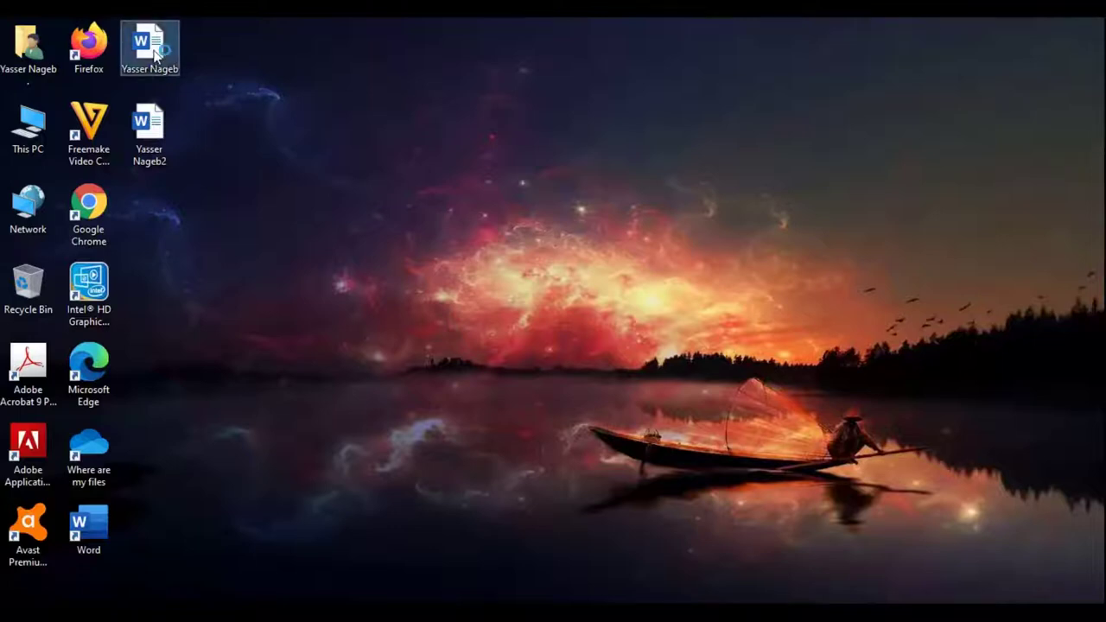
{"action": "double_click", "coordinate": [157, 57]}
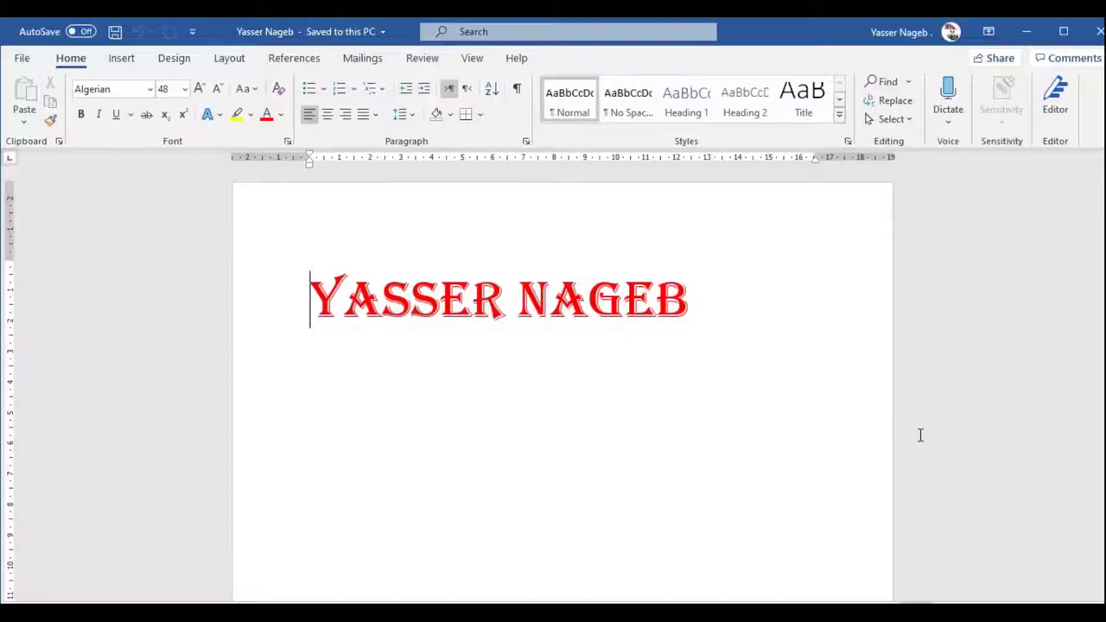
{"action": "left_click", "coordinate": [1099, 39]}
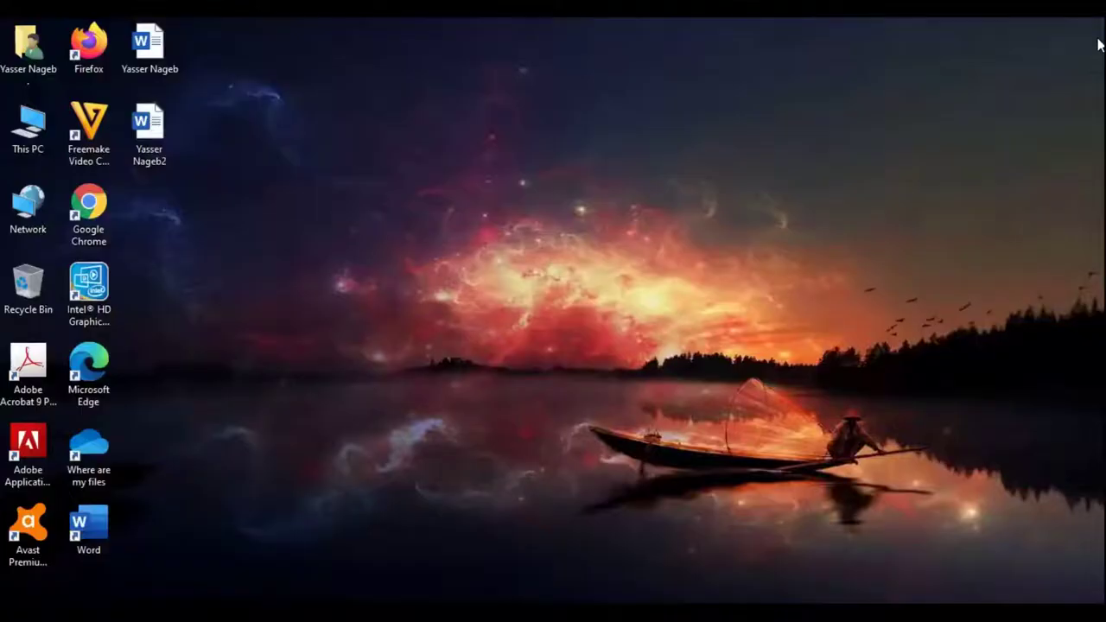
- Launch Word, open the most recent document, then relaunch Word to its start screen
{"action": "double_click", "coordinate": [89, 542]}
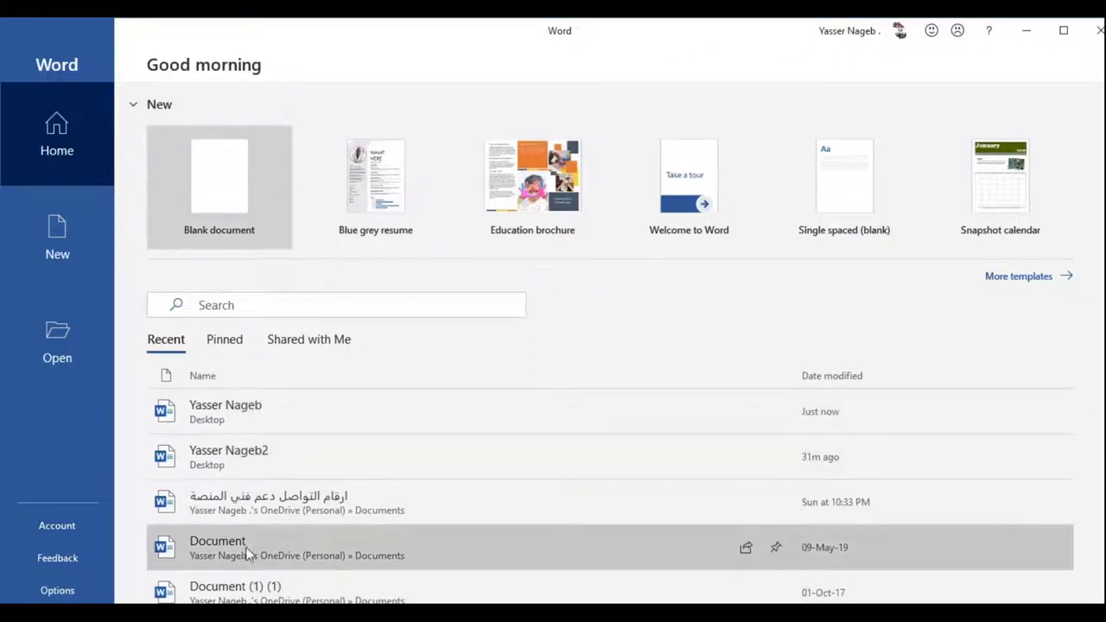
{"action": "left_click", "coordinate": [216, 411]}
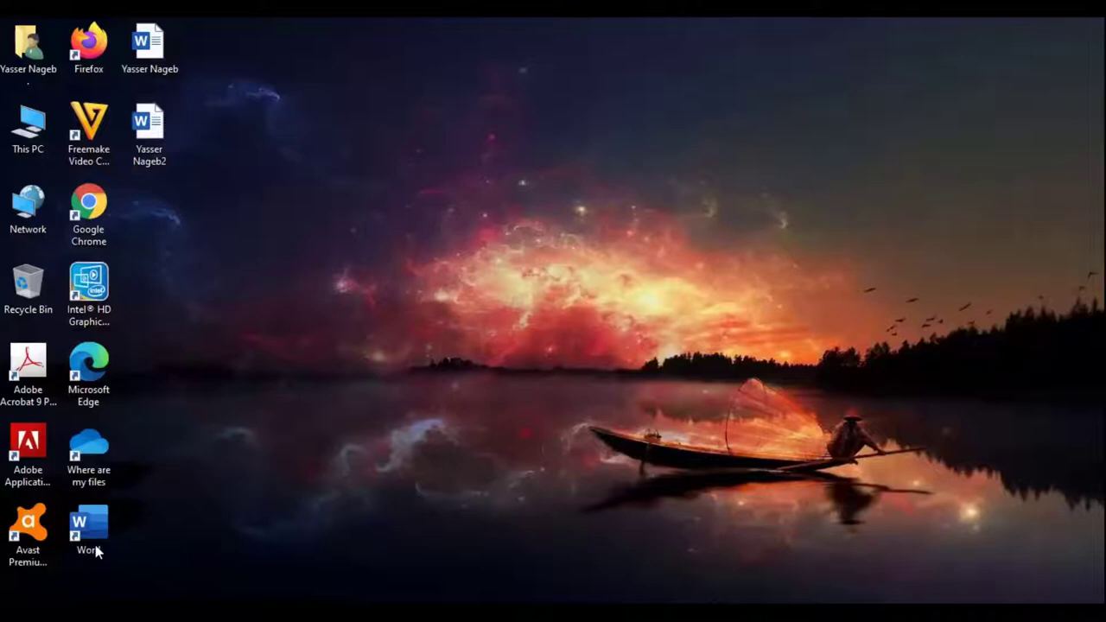
{"action": "double_click", "coordinate": [91, 527]}
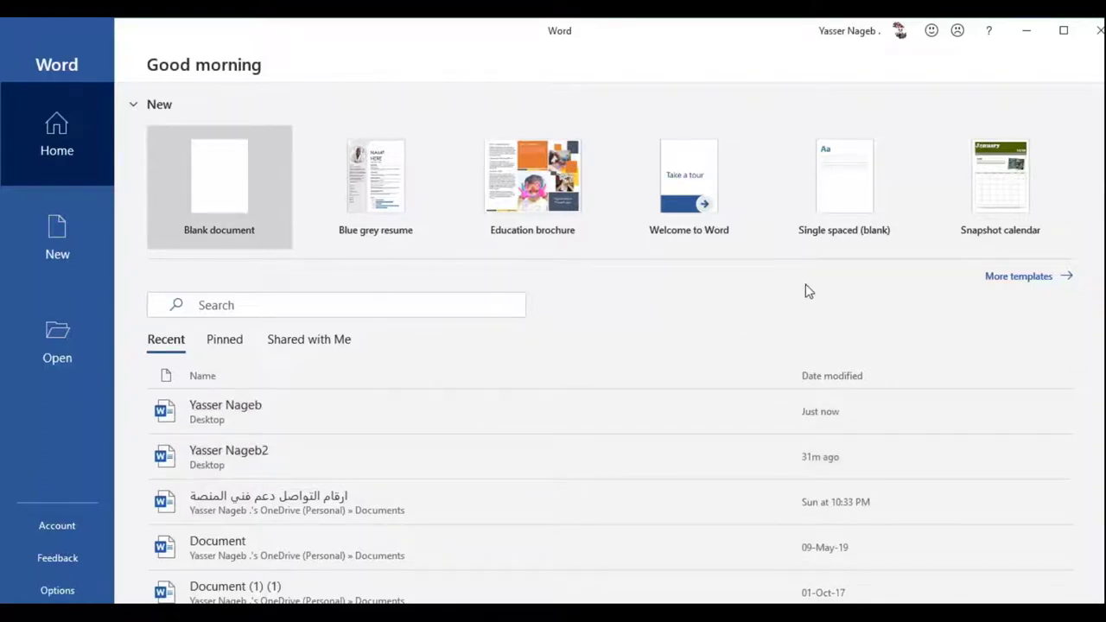
- Browse to the Desktop folder through Open and open the saved Word document there
{"action": "left_click", "coordinate": [58, 346]}
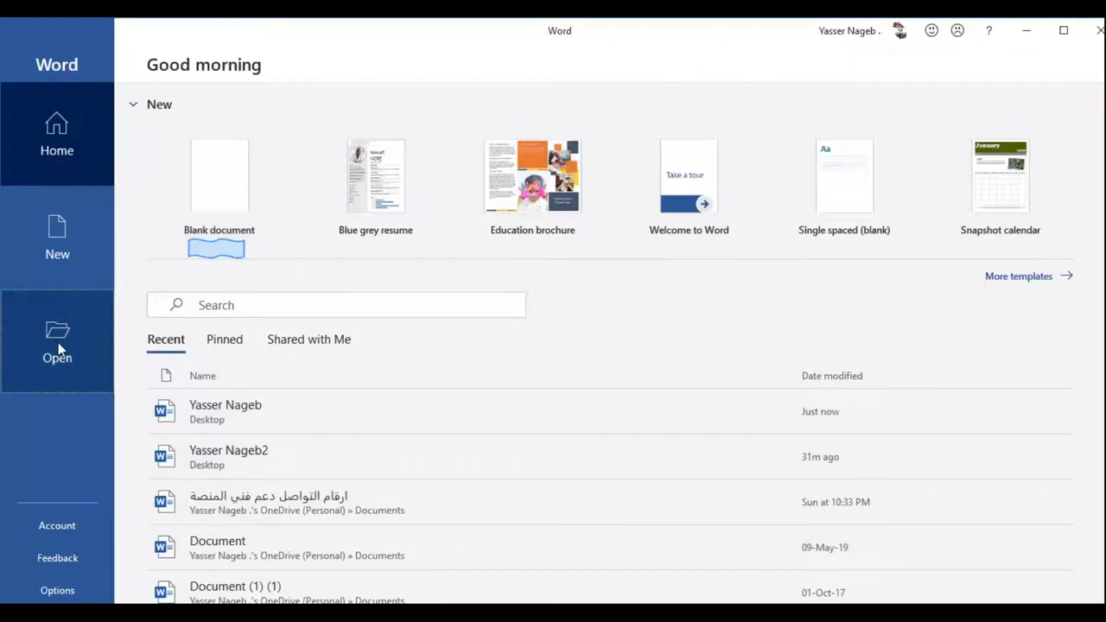
{"action": "left_click", "coordinate": [185, 390]}
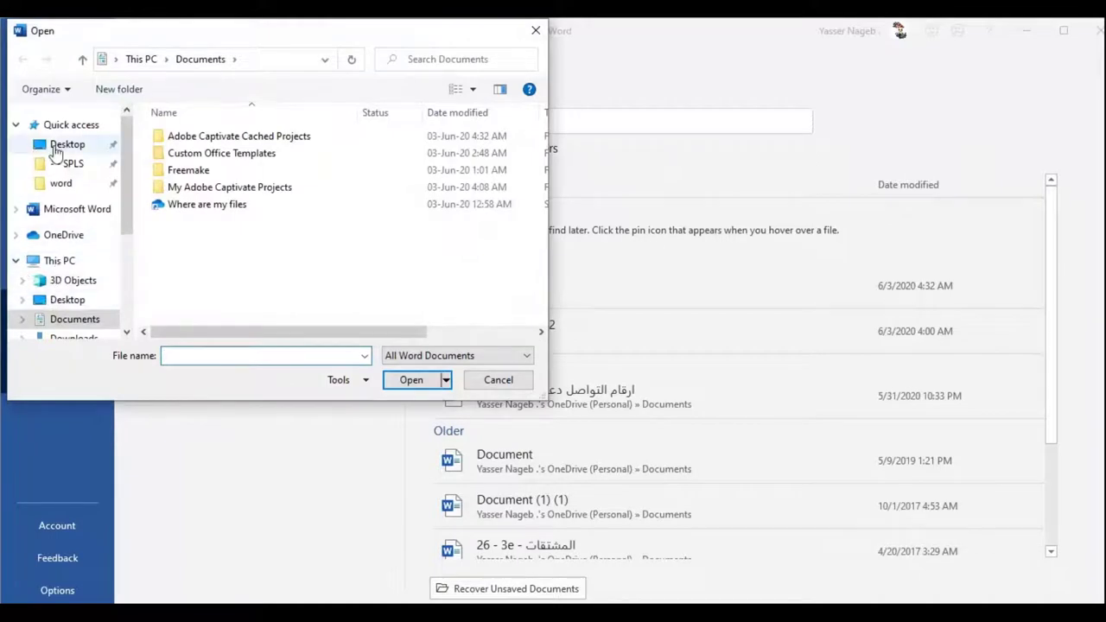
{"action": "left_click", "coordinate": [56, 147]}
{"action": "left_click", "coordinate": [177, 157]}
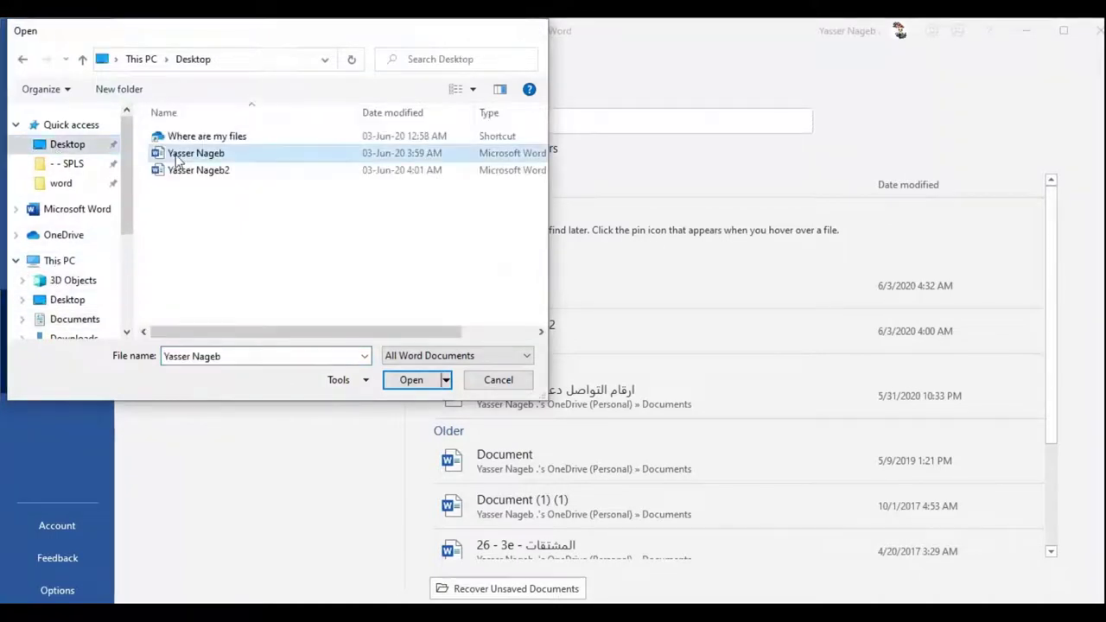
{"action": "double_click", "coordinate": [177, 157]}
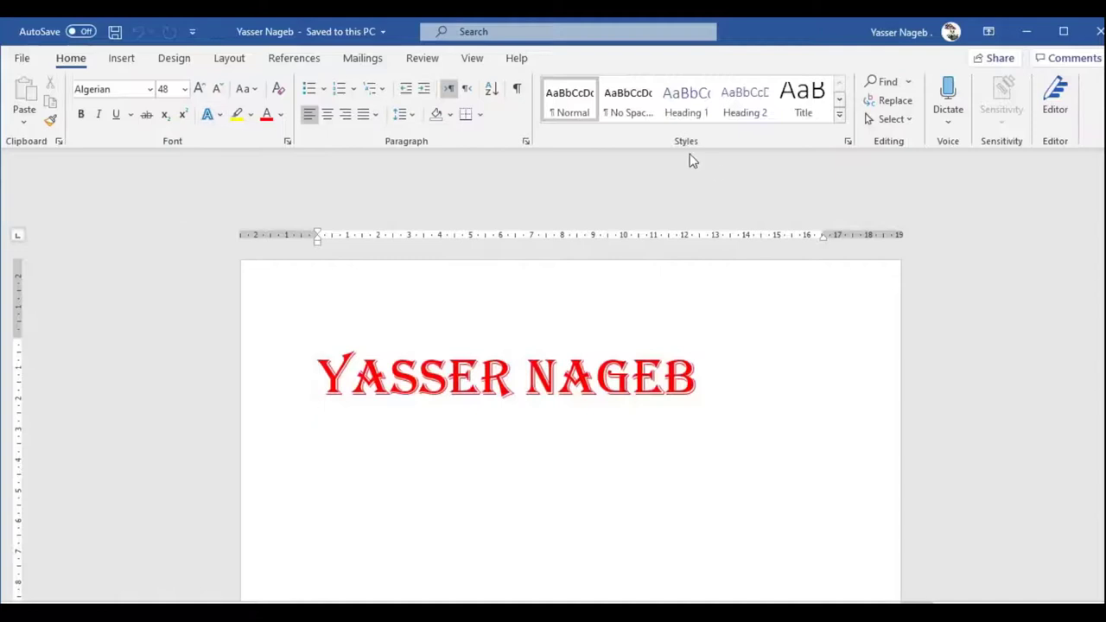
- Close Word, relaunch it, and type 'Ctrl + O' in a new blank document
{"action": "left_click", "coordinate": [1100, 37]}
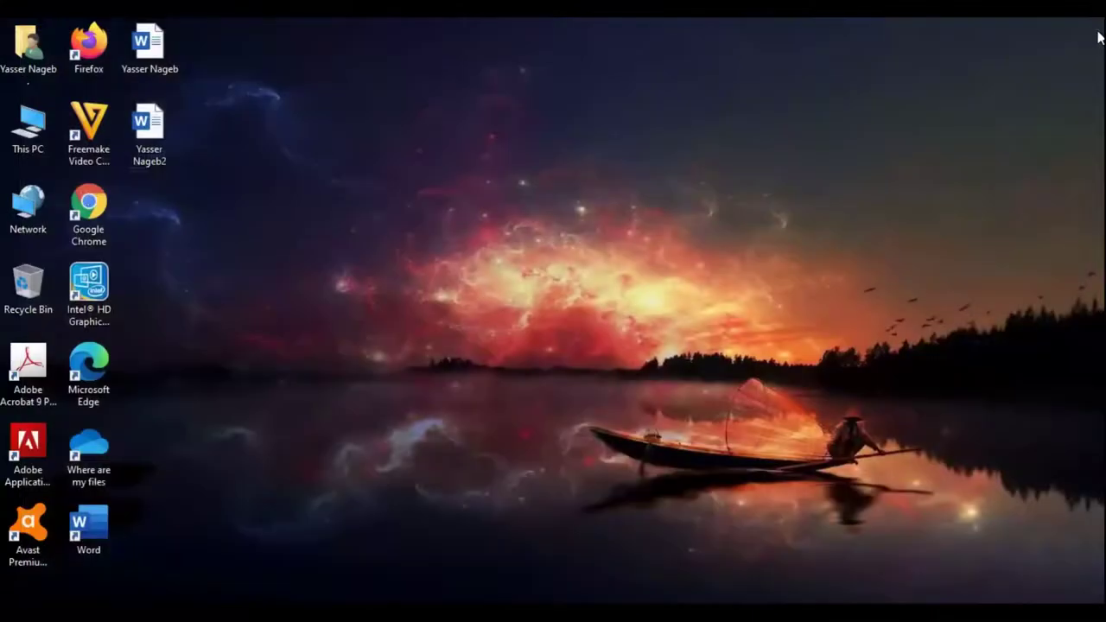
{"action": "double_click", "coordinate": [90, 529]}
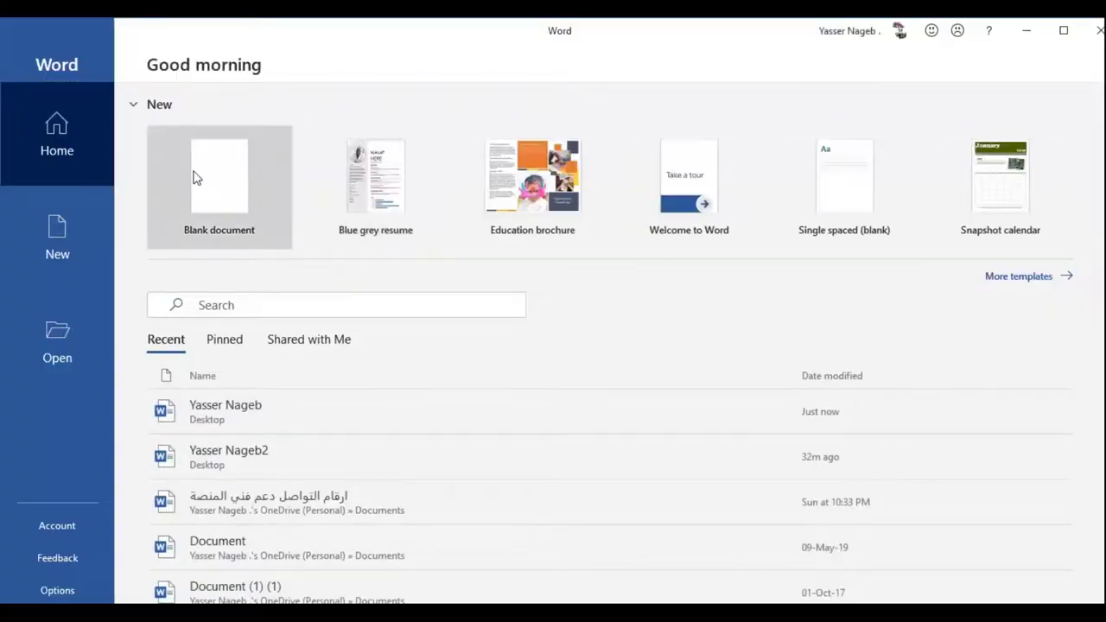
{"action": "left_click", "coordinate": [210, 178]}
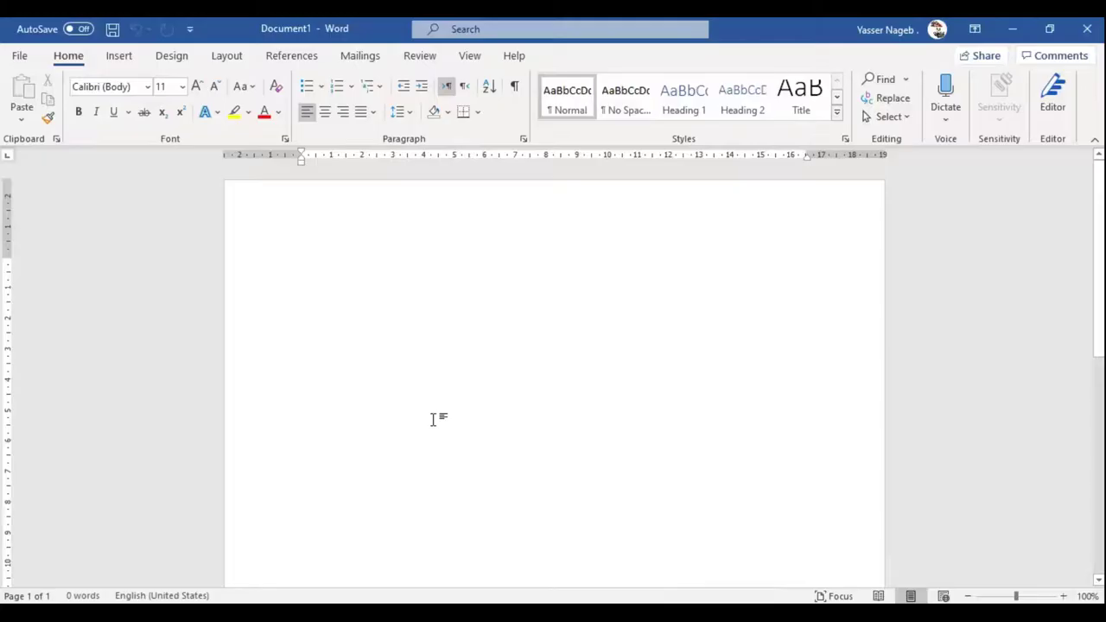
{"action": "type", "text": "c"}
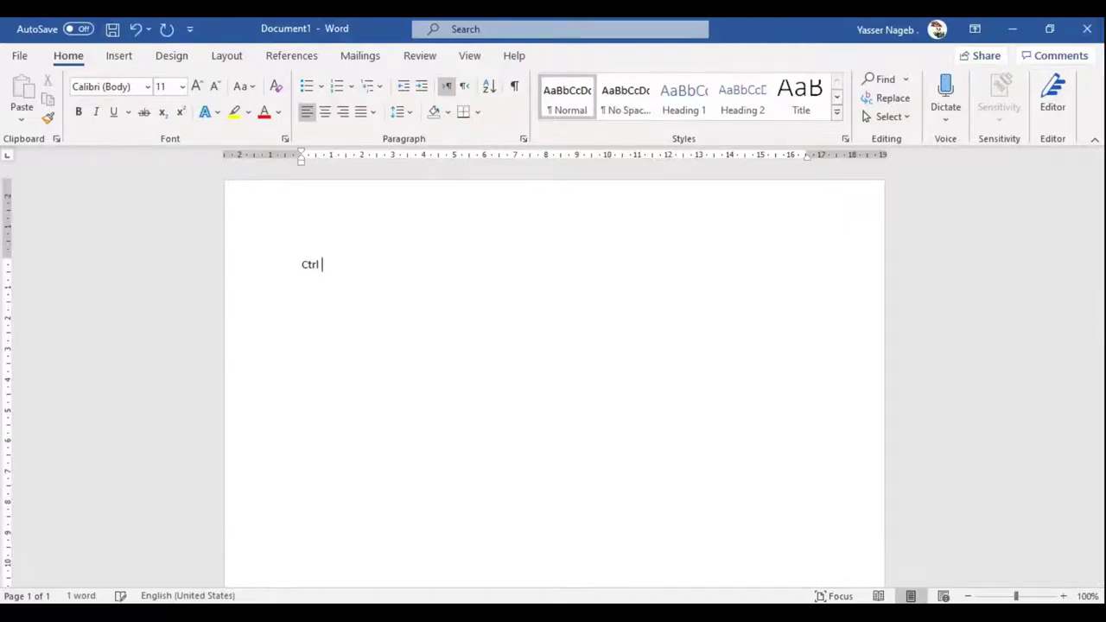
{"action": "type", "text": "O"}
- Enlarge the whole 'Ctrl + O' line to 103 pt
{"action": "double_click", "coordinate": [315, 264]}
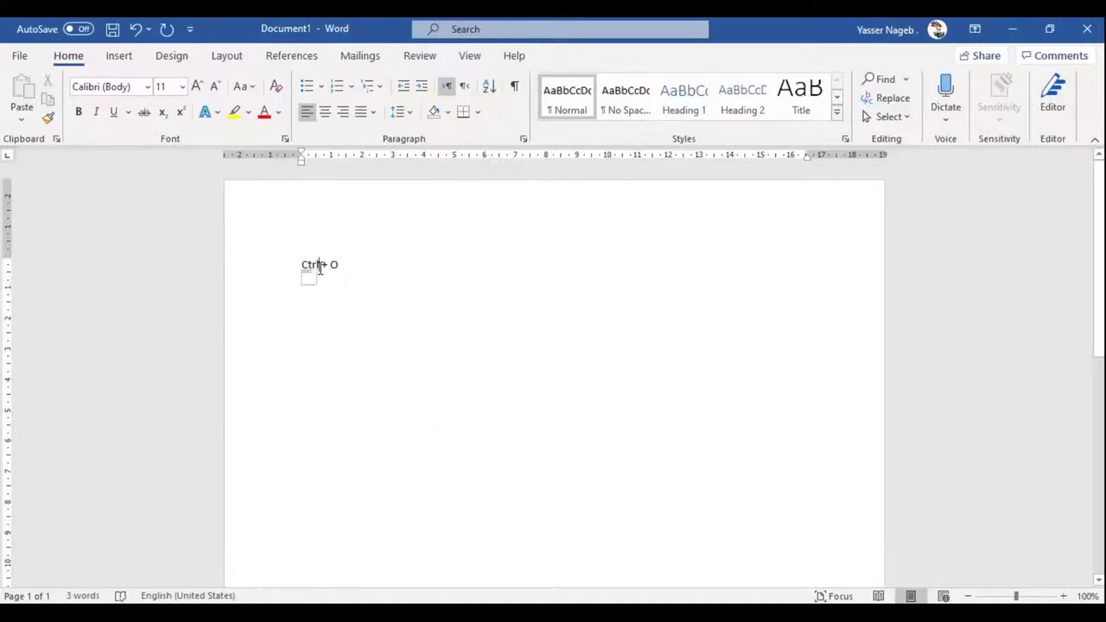
{"action": "triple_click", "coordinate": [319, 272]}
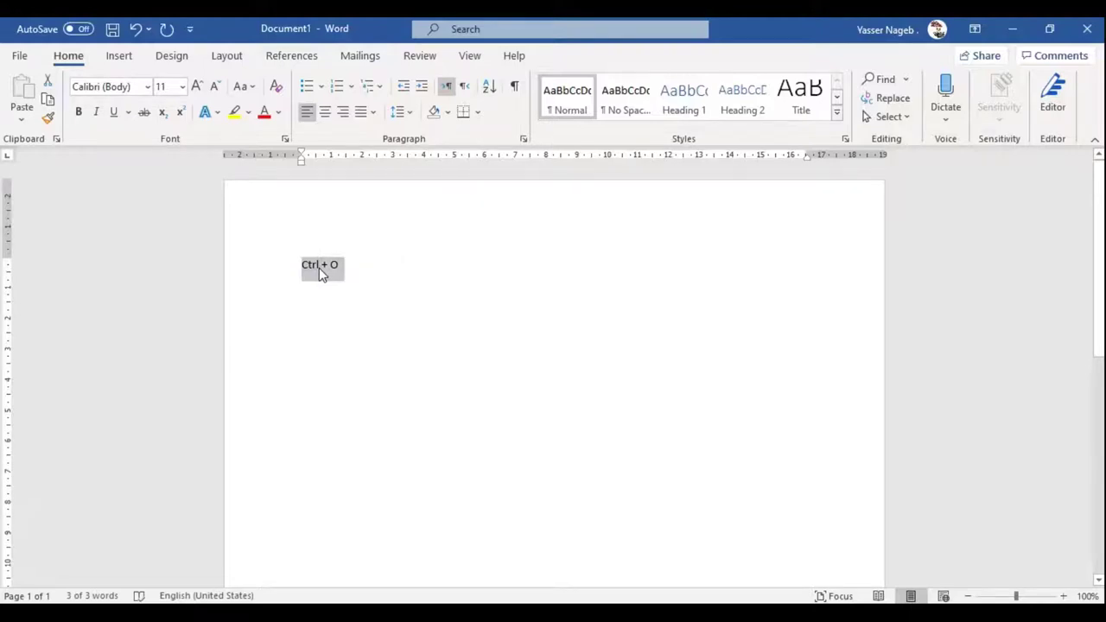
{"action": "key", "text": "ctrl+bracketright"}
{"action": "key", "text": "ctrl+bracketright"}
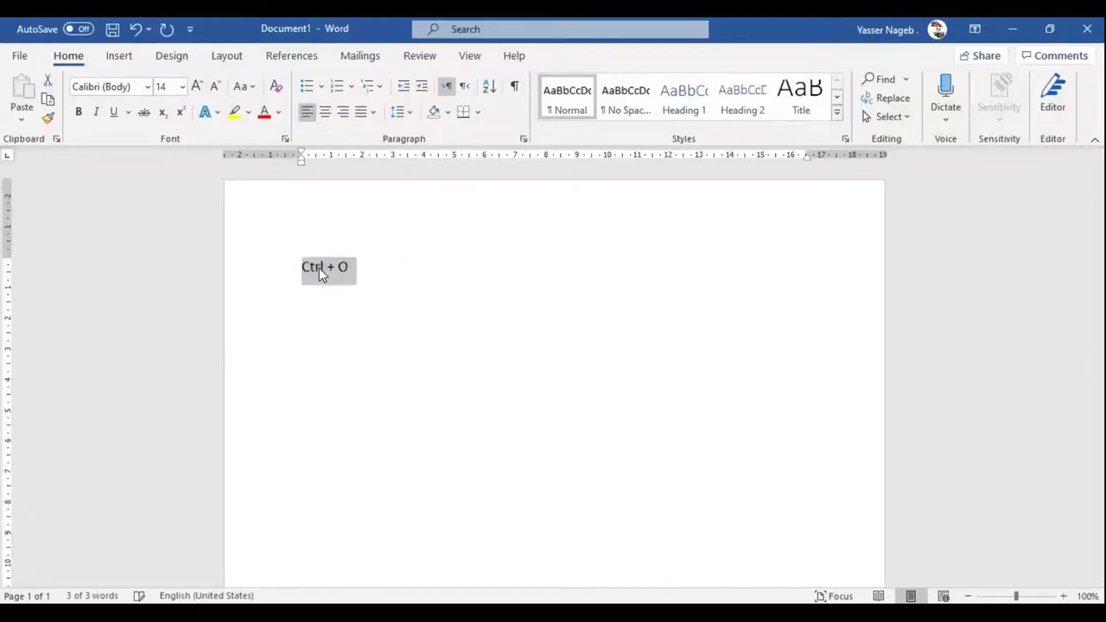
{"action": "key", "text": "ctrl+bracketright"}
{"action": "key", "text": "ctrl+bracketright"}
{"action": "key", "text": "ctrl+bracketright"}
{"action": "key", "text": "ctrl+bracketright"}
{"action": "key", "text": "ctrl+bracketright"}
{"action": "key", "text": "ctrl+bracketright"}
{"action": "key", "text": "ctrl+bracketright"}
{"action": "key", "text": "ctrl+bracketright"}
{"action": "key", "text": "ctrl+bracketright"}
{"action": "key", "text": "ctrl+bracketright"}
{"action": "key", "text": "ctrl+bracketright"}
{"action": "key", "text": "ctrl+bracketright"}
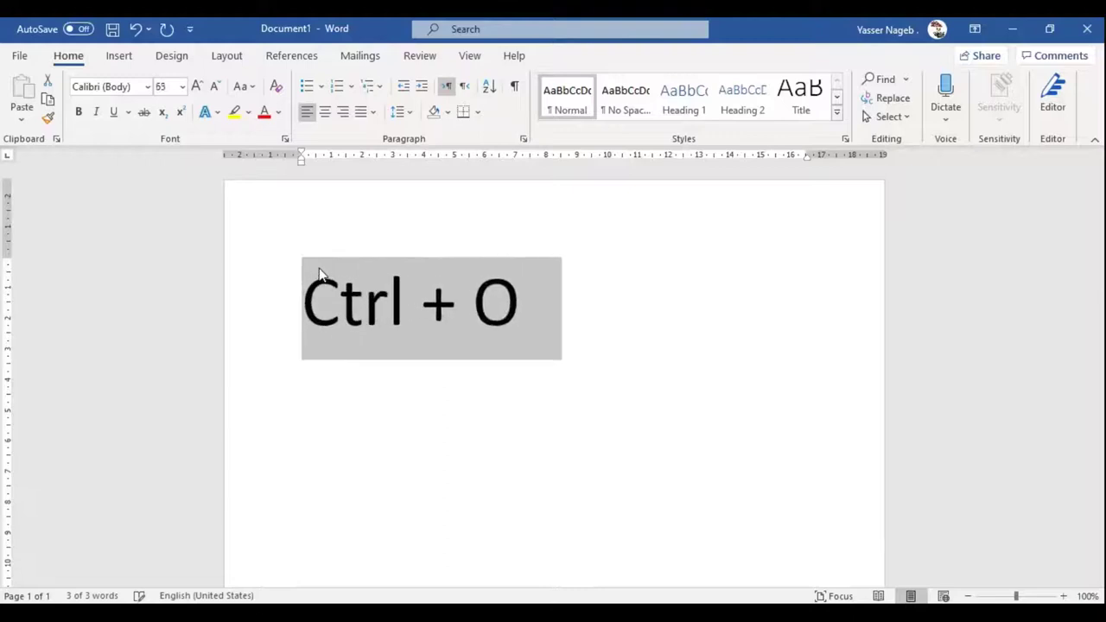
{"action": "key", "text": "ctrl+bracketright"}
{"action": "key", "text": "ctrl+bracketright"}
{"action": "key", "text": "ctrl+bracketright"}
{"action": "key", "text": "ctrl+bracketright"}
{"action": "key", "text": "ctrl+bracketright"}
{"action": "key", "text": "ctrl+bracketright"}
{"action": "key", "text": "ctrl+bracketright"}
{"action": "key", "text": "ctrl+bracketright"}
{"action": "key", "text": "ctrl+bracketright"}
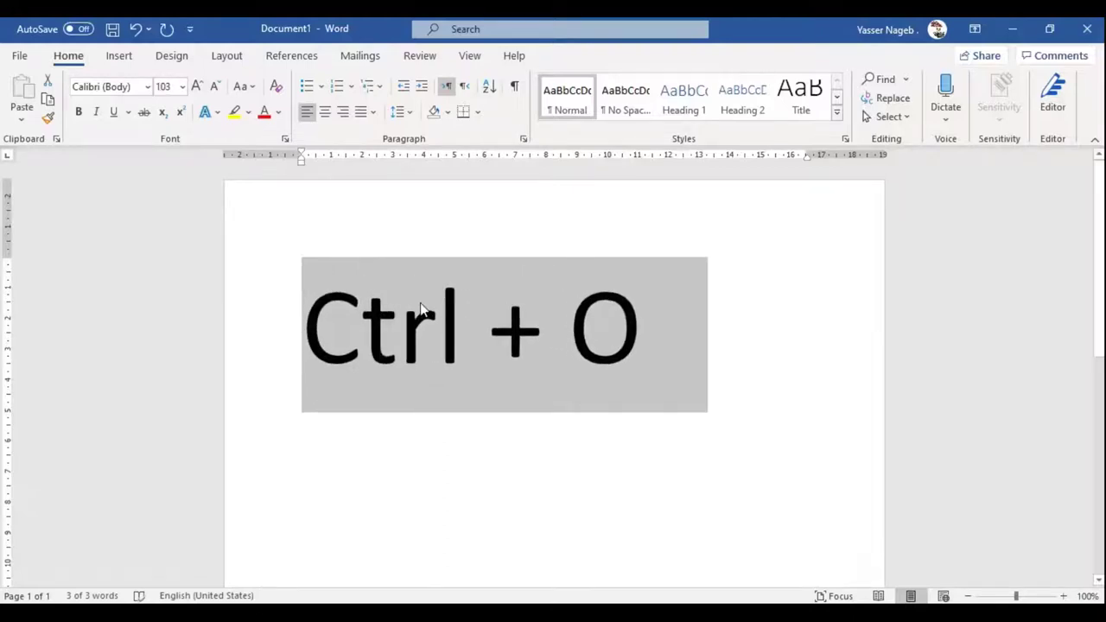
{"action": "left_click", "coordinate": [438, 312]}
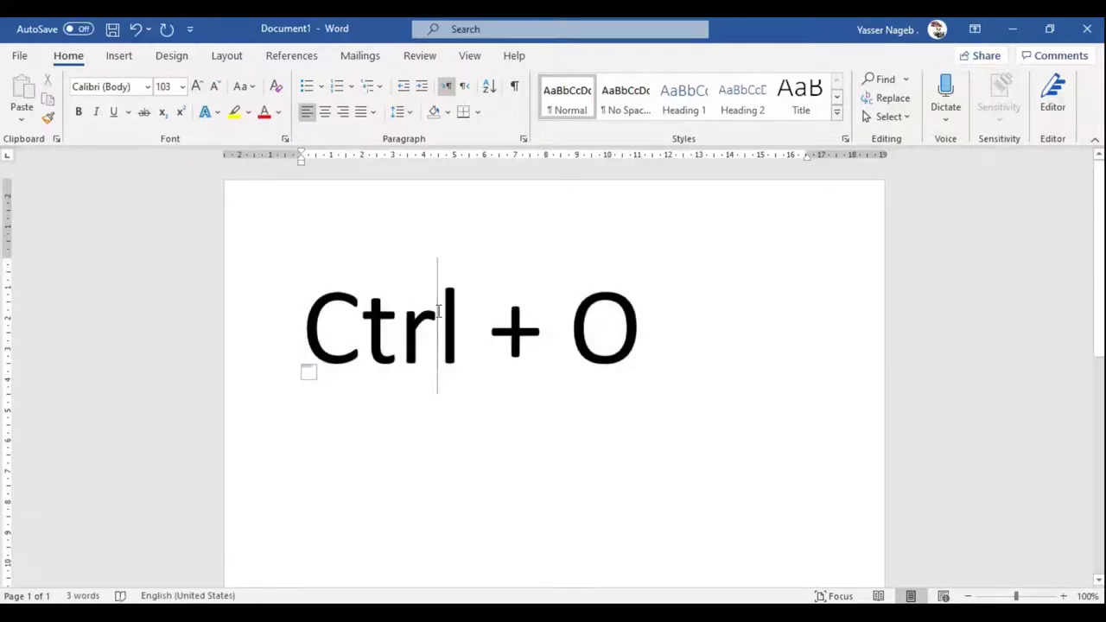
- Open the saved Desktop document with the red Algerian heading via Ctrl+O and maximize the window
{"action": "key", "text": "ctrl+o"}
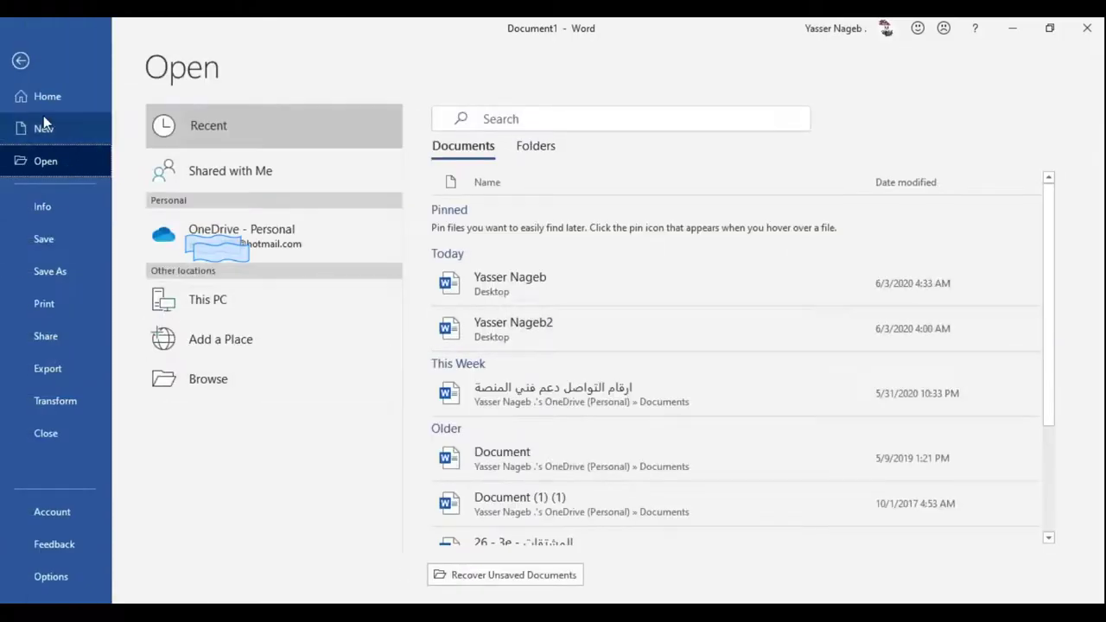
{"action": "left_click", "coordinate": [206, 386]}
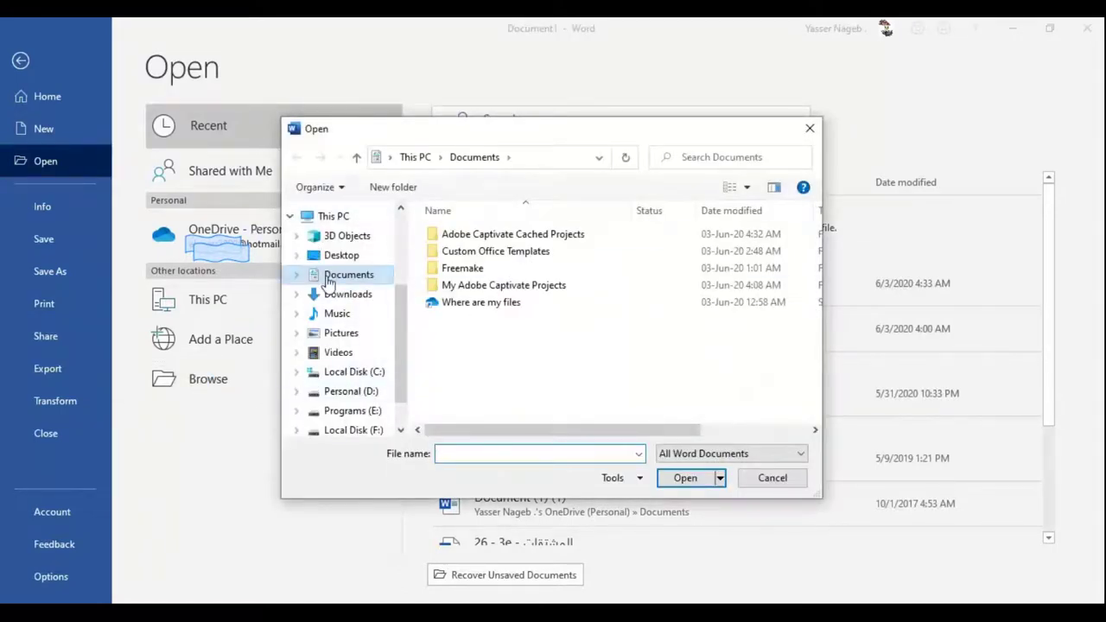
{"action": "left_click", "coordinate": [332, 261]}
{"action": "double_click", "coordinate": [474, 251]}
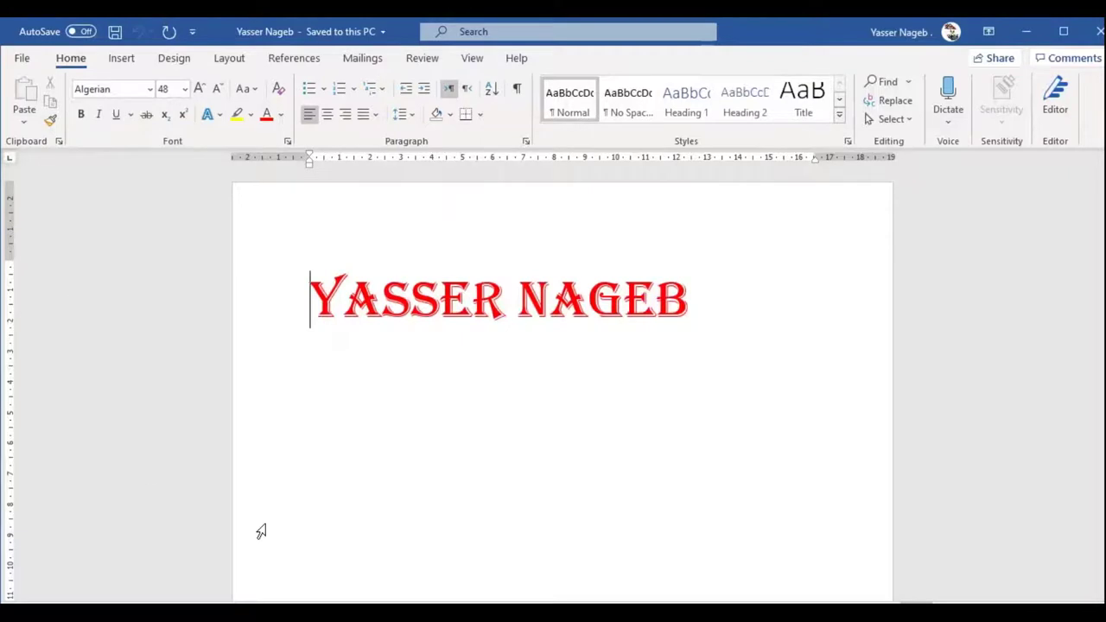
{"action": "left_click", "coordinate": [1064, 31]}
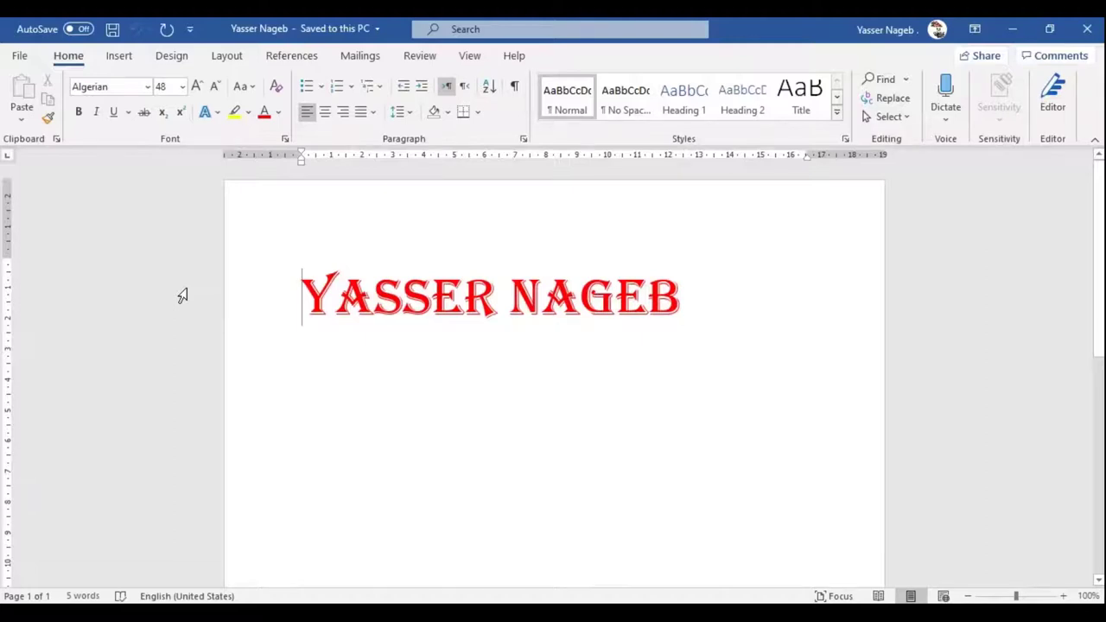
- Close the saved Desktop document to return to the 'Ctrl + O' document
{"action": "left_click", "coordinate": [17, 57]}
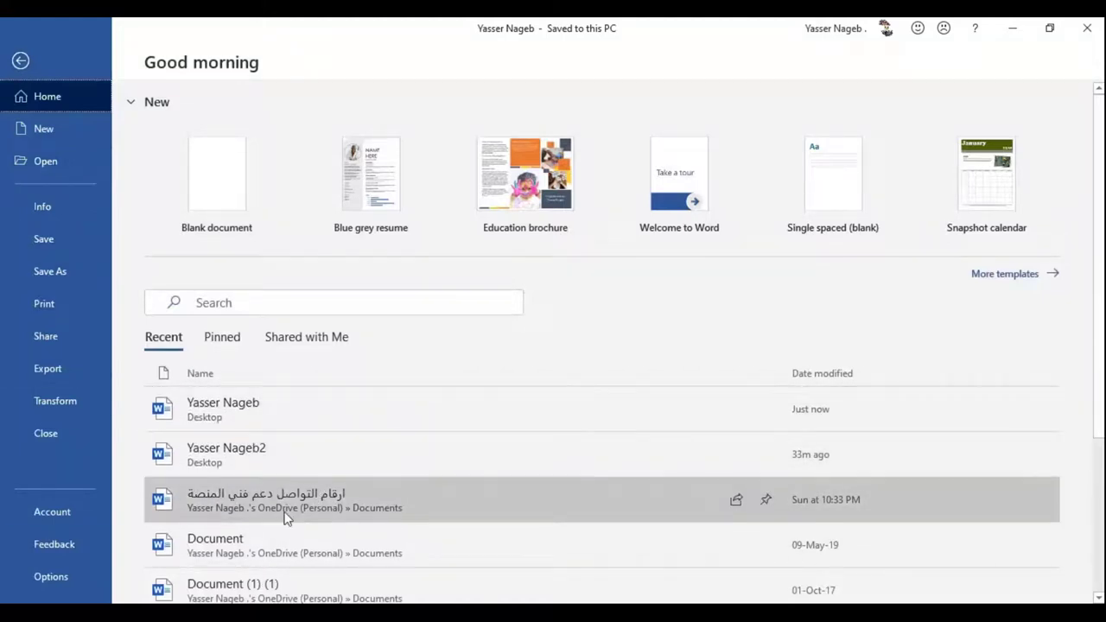
{"action": "left_click", "coordinate": [21, 60]}
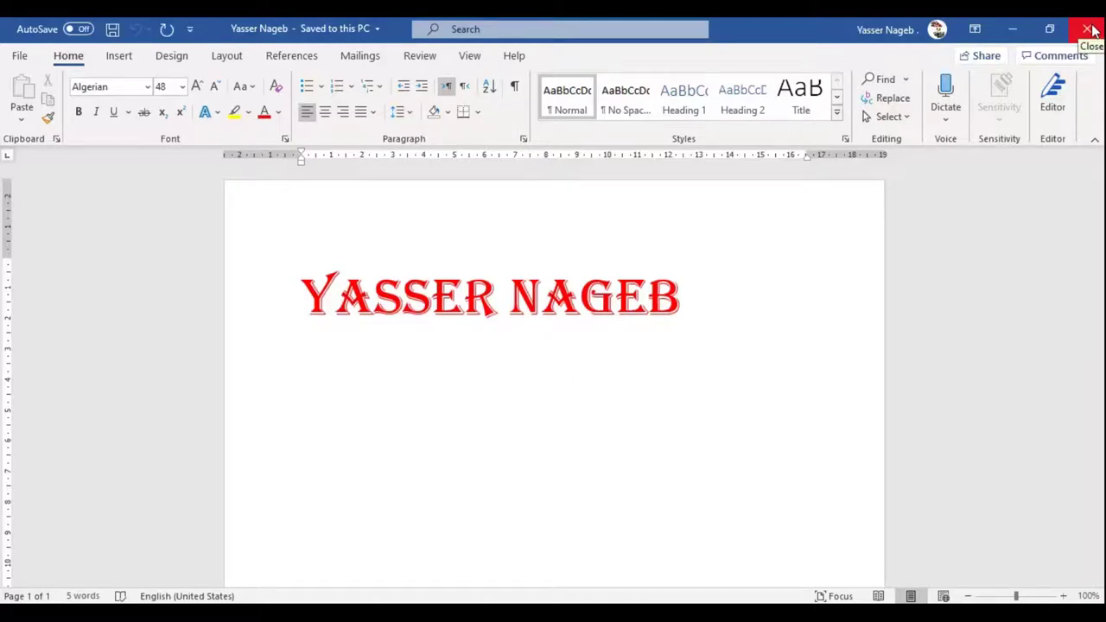
{"action": "left_click", "coordinate": [18, 57]}
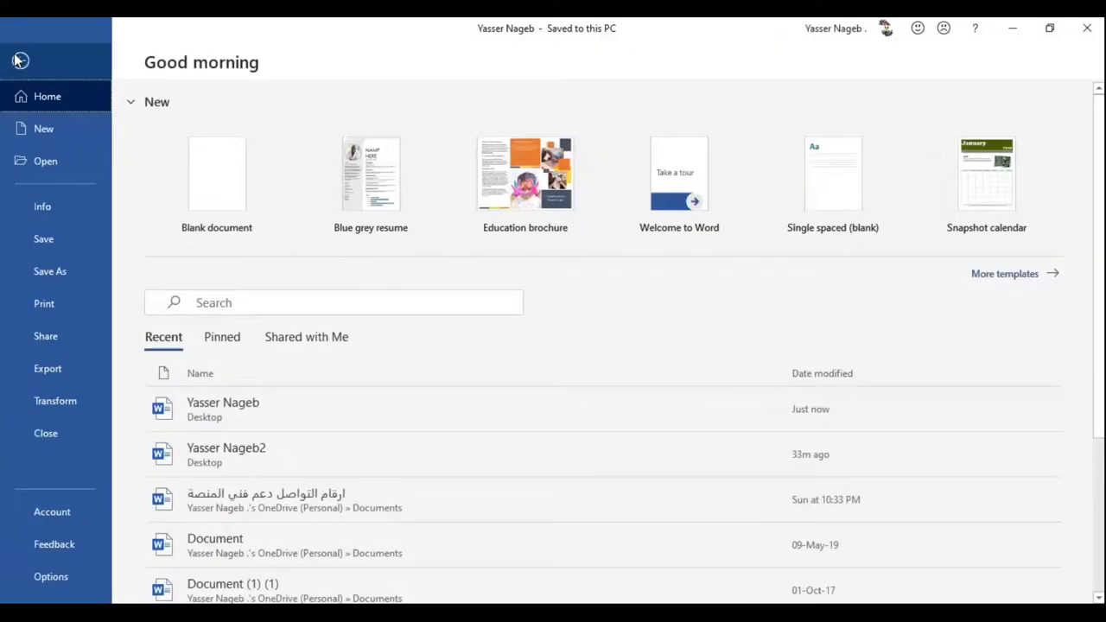
{"action": "key", "text": "Escape"}
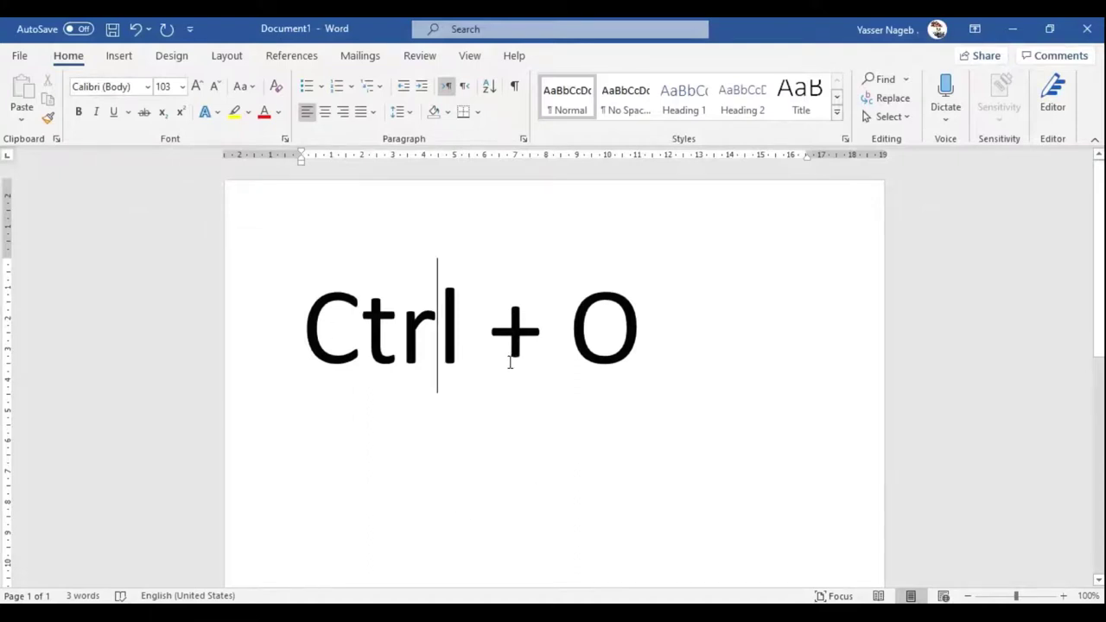
- Replace the O with W so the large text reads 'Ctrl + W', closing the other document
{"action": "double_click", "coordinate": [597, 331]}
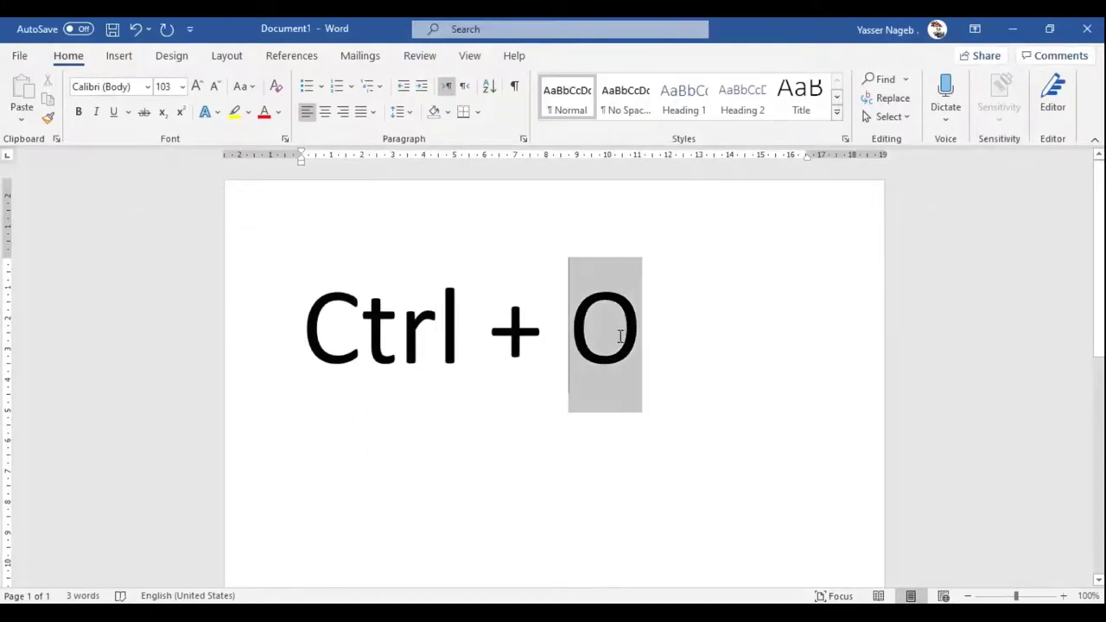
{"action": "type", "text": "W"}
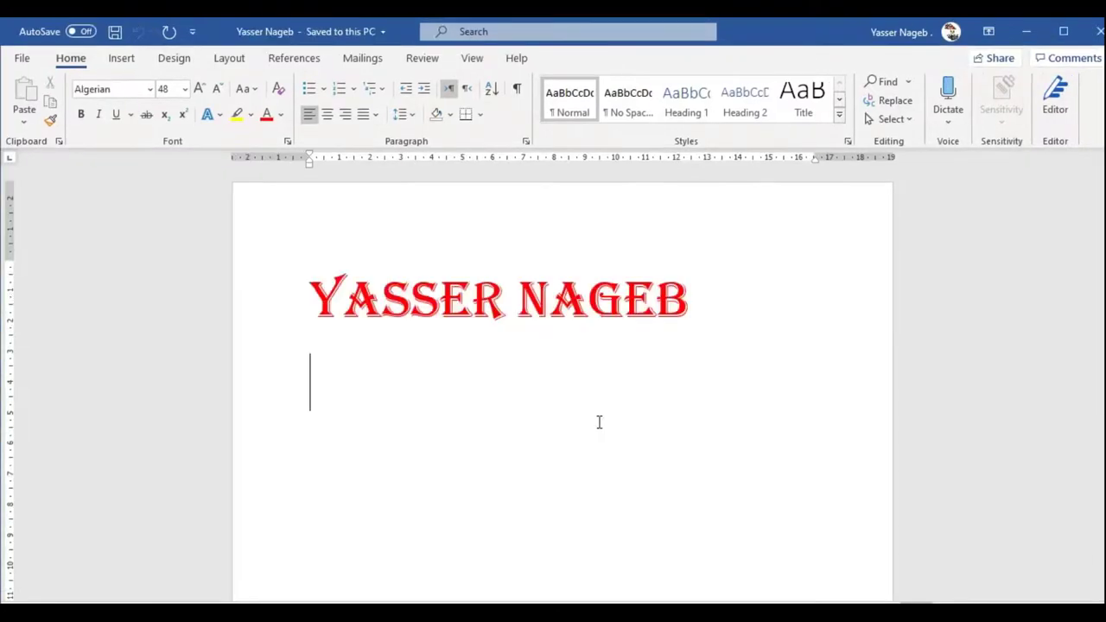
{"action": "key", "text": "ctrl+w"}
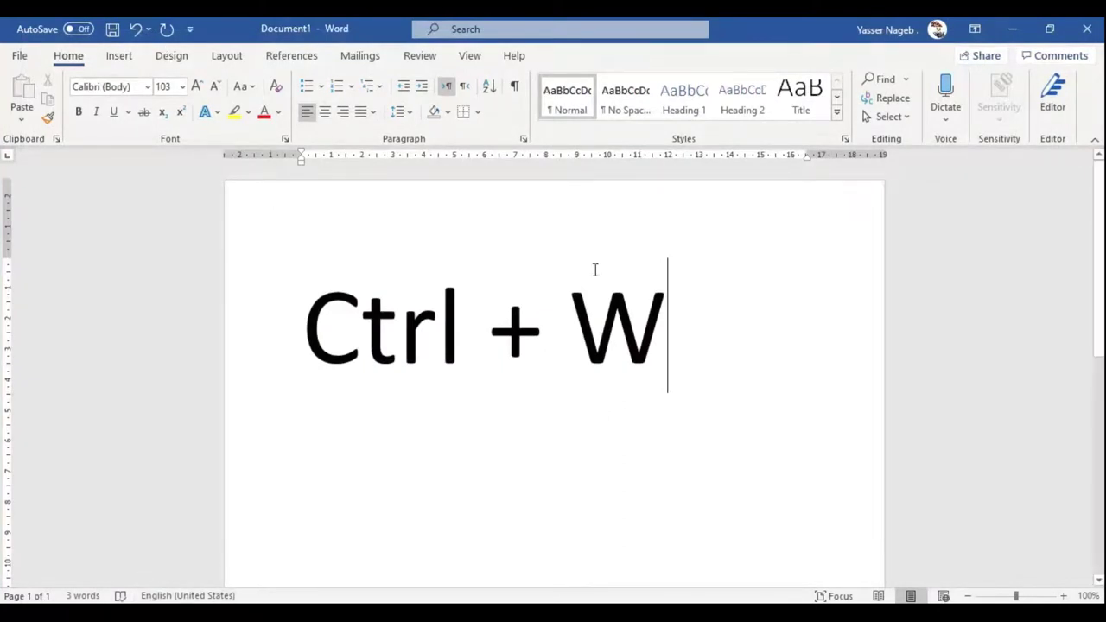
{"action": "left_click", "coordinate": [17, 57]}
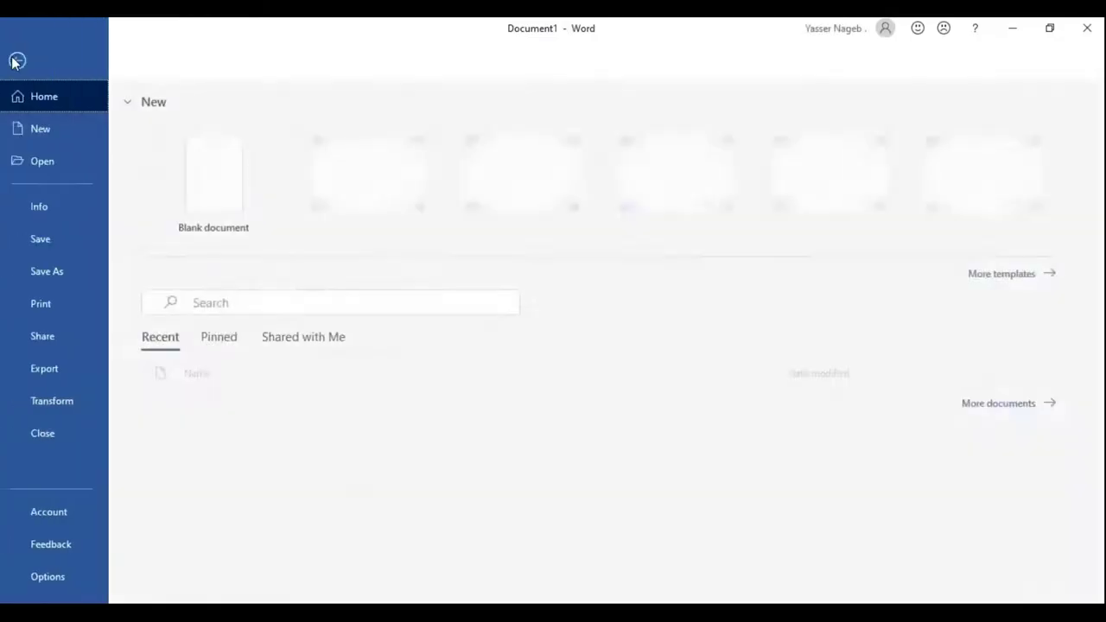
{"action": "left_click", "coordinate": [17, 61]}
{"action": "left_click", "coordinate": [17, 54]}
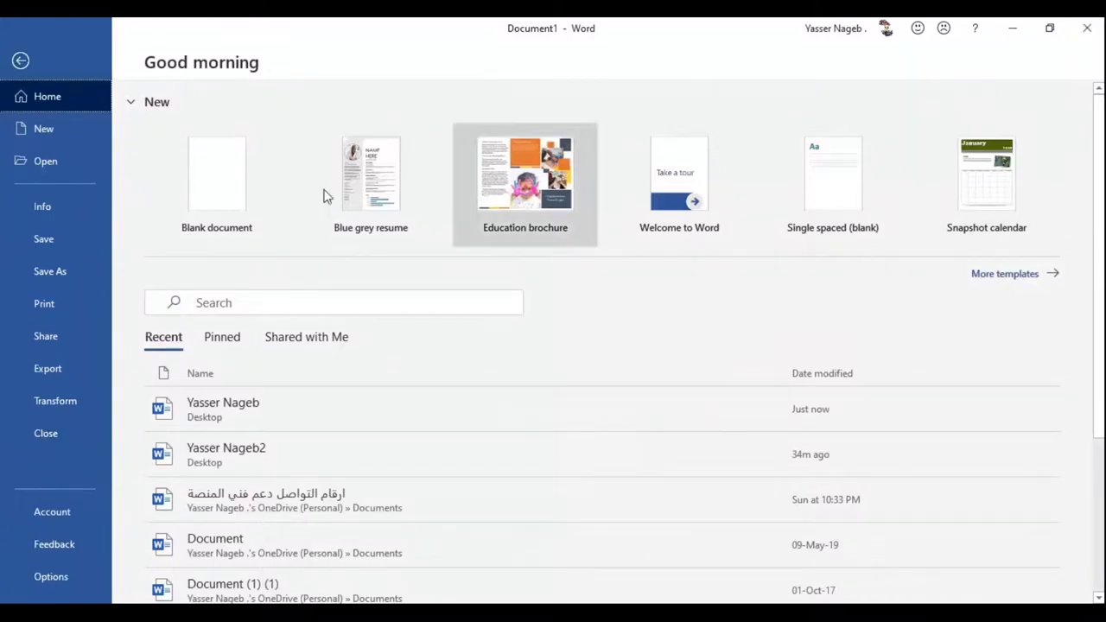
{"action": "left_click", "coordinate": [21, 60]}
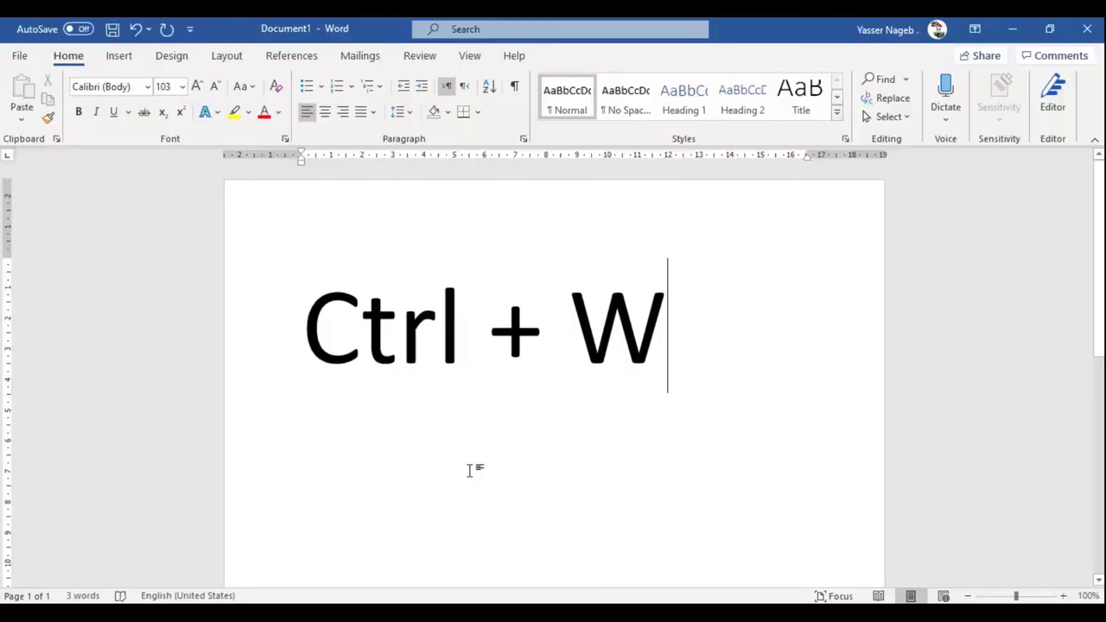
- Add 'Alt + F4' on a new line below 'Ctrl + W' and bring up the save prompt
{"action": "key", "text": "Return"}
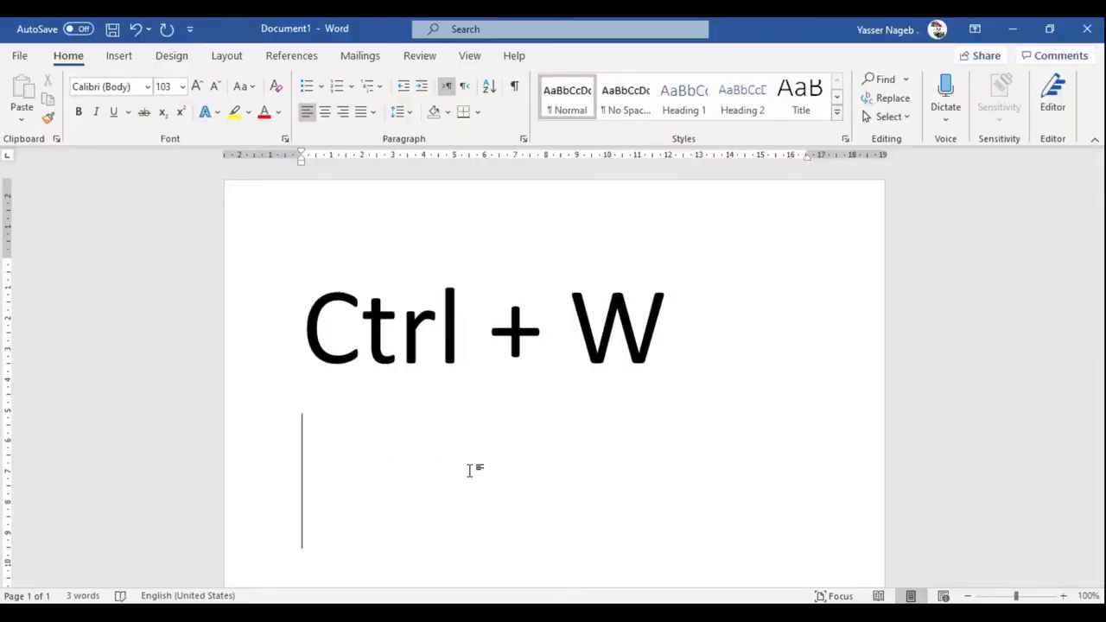
{"action": "type", "text": "Al"}
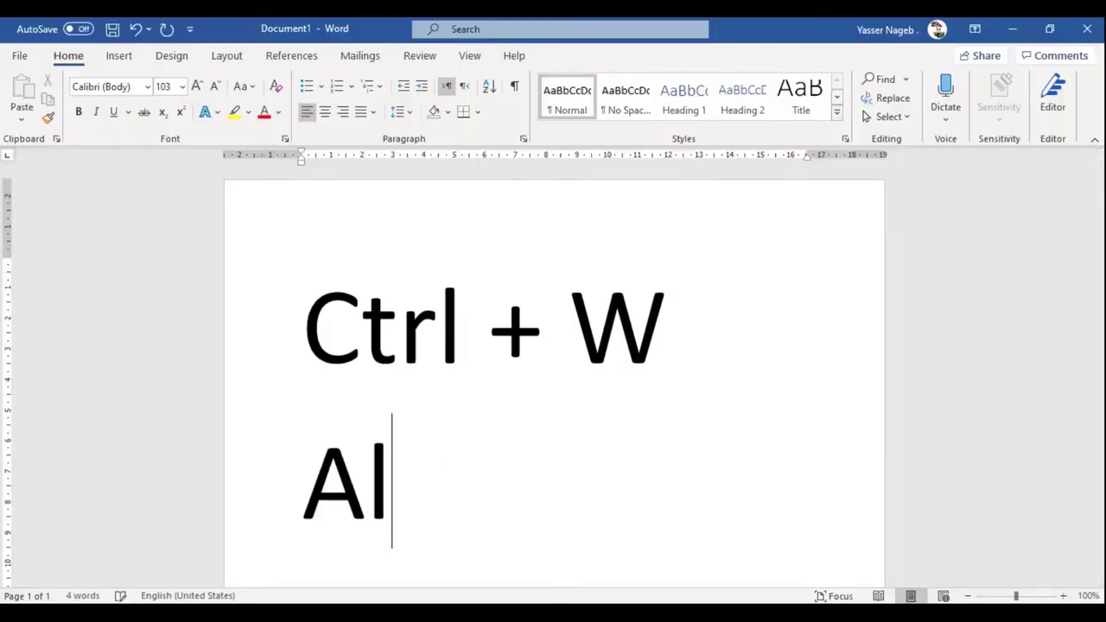
{"action": "type", "text": "t "}
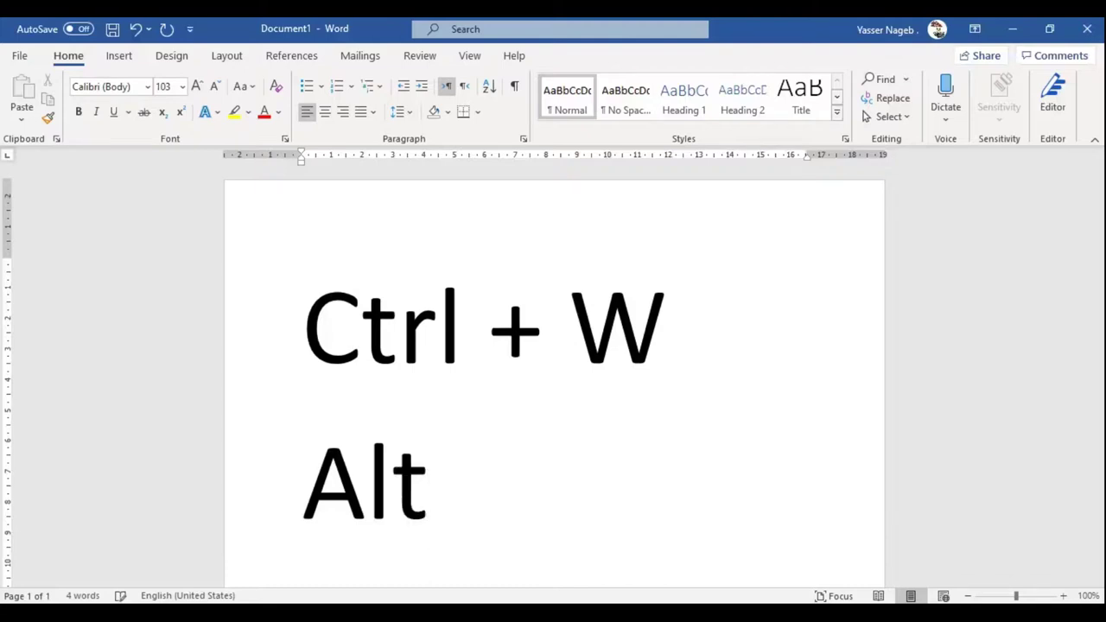
{"action": "type", "text": "+ "}
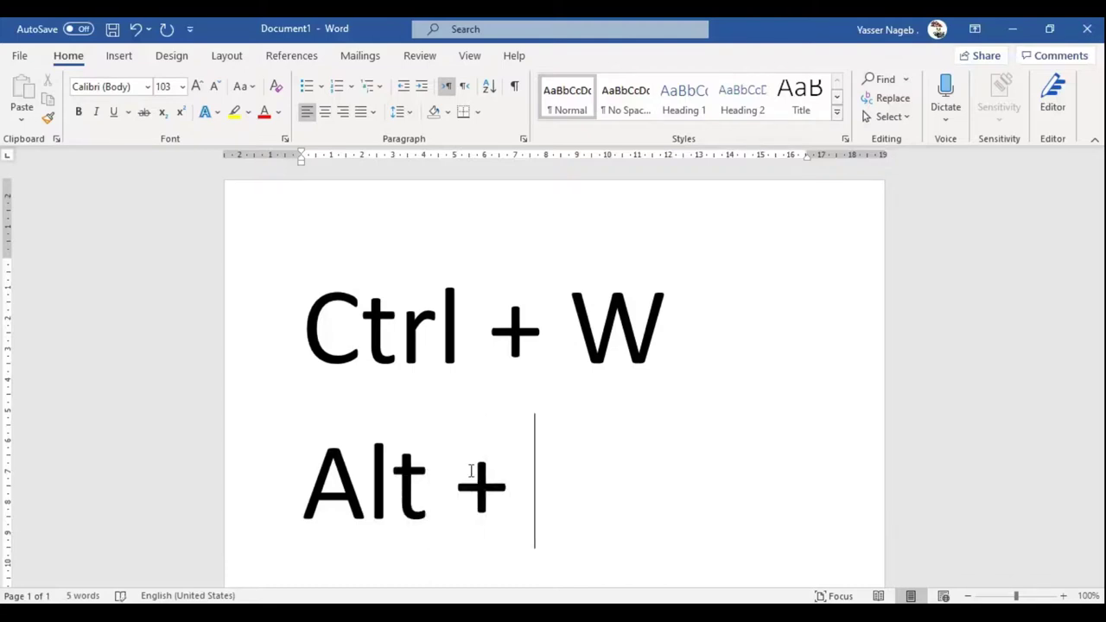
{"action": "type", "text": "F4"}
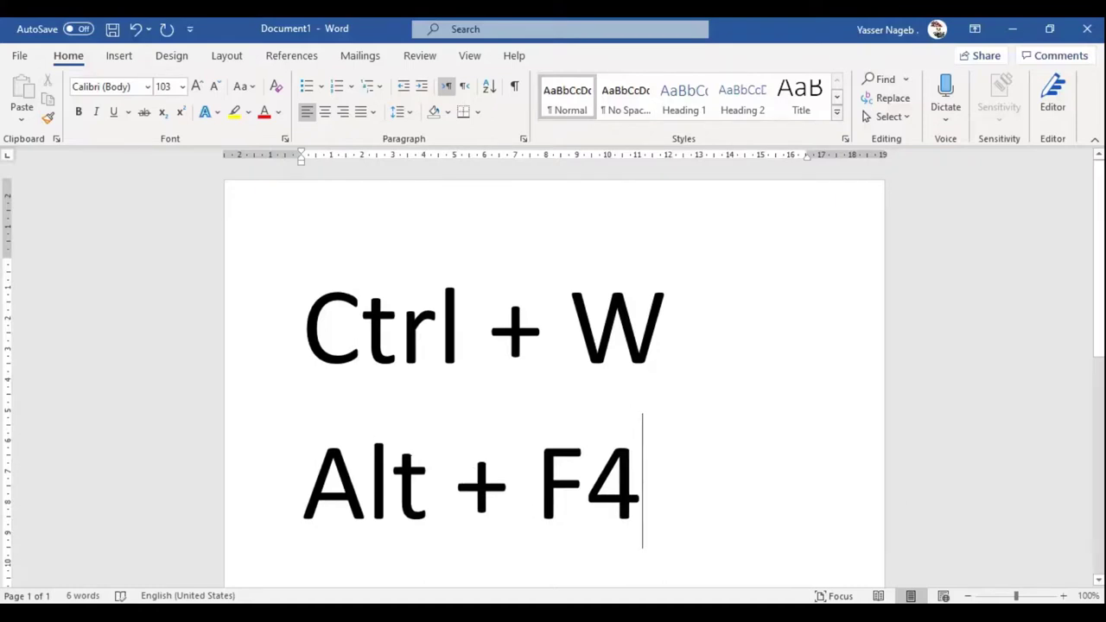
{"action": "key", "text": "ctrl+w"}
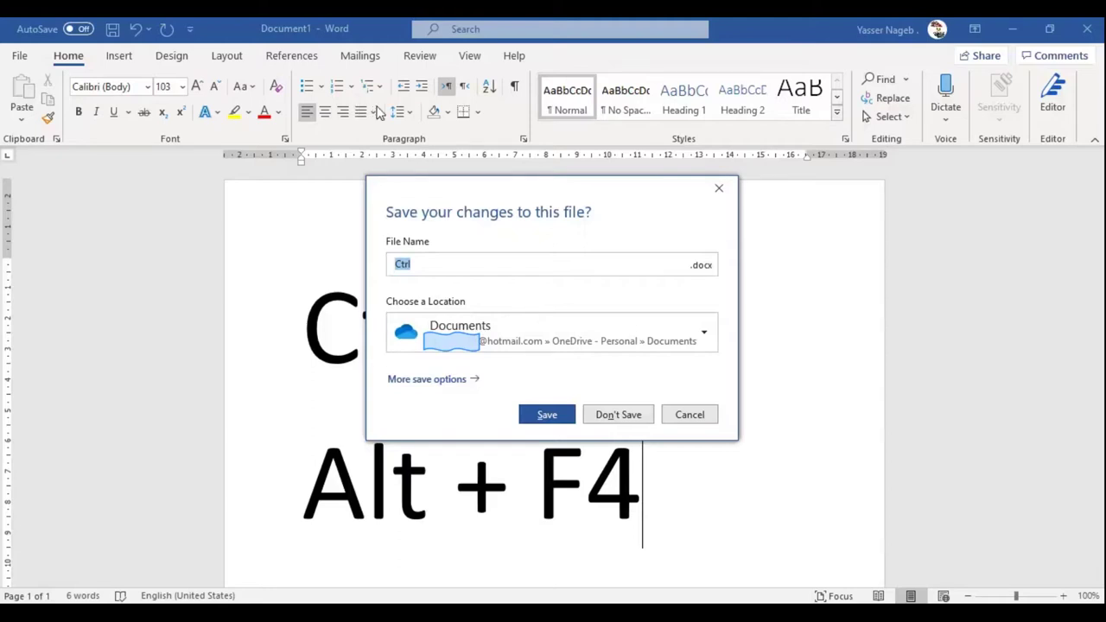
- Choose Don't Save so Word closes without saving the document
{"action": "left_click", "coordinate": [640, 418]}
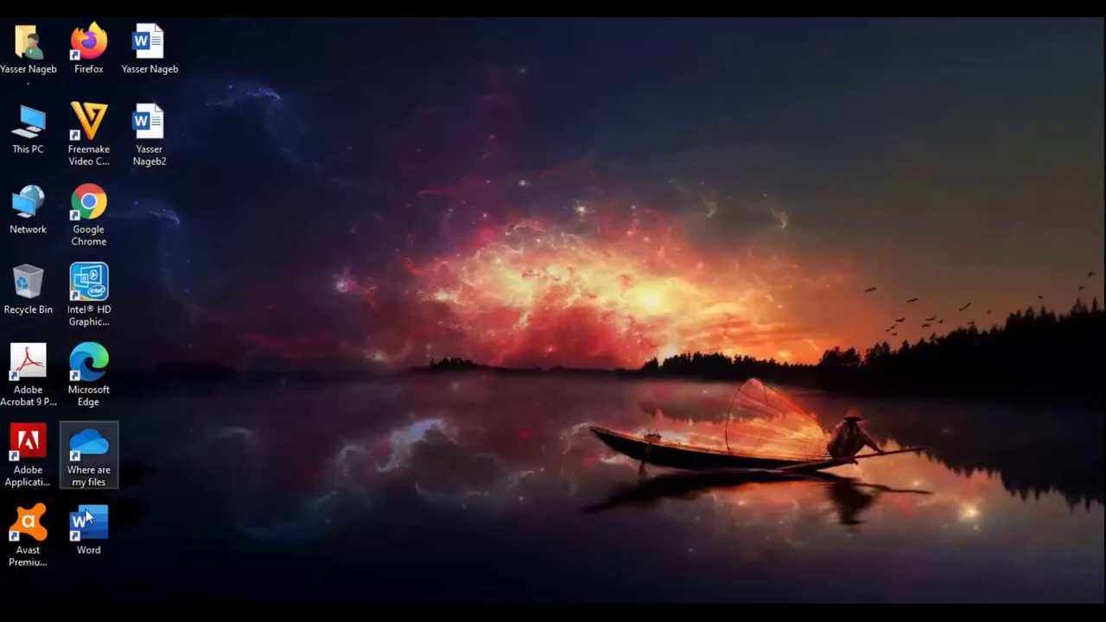
- Relaunch Word from its desktop shortcut
{"action": "left_click", "coordinate": [95, 535]}
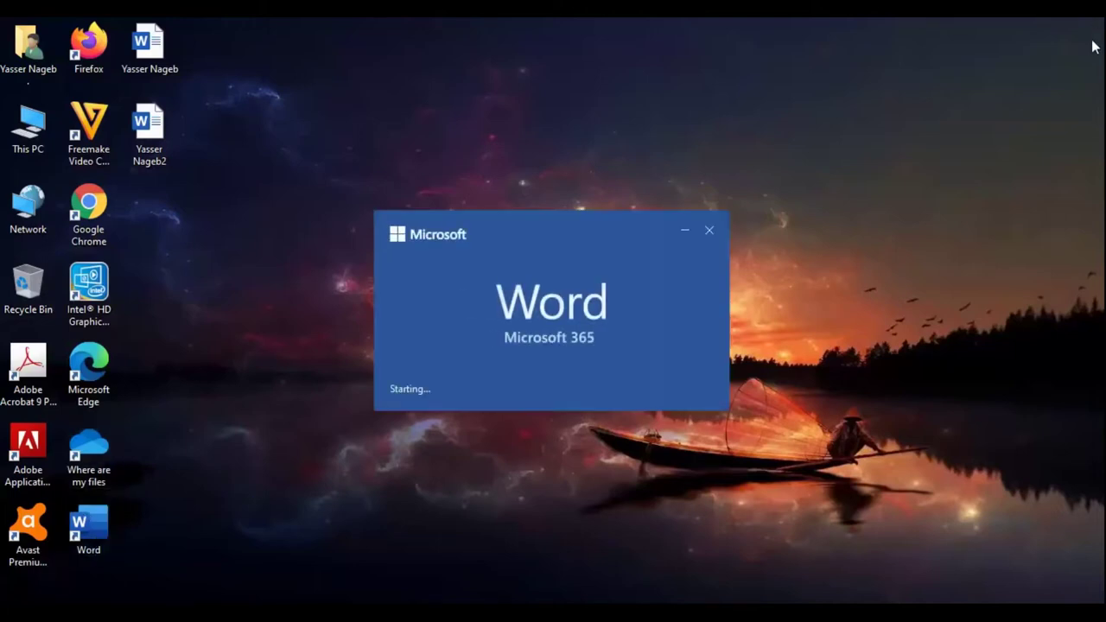